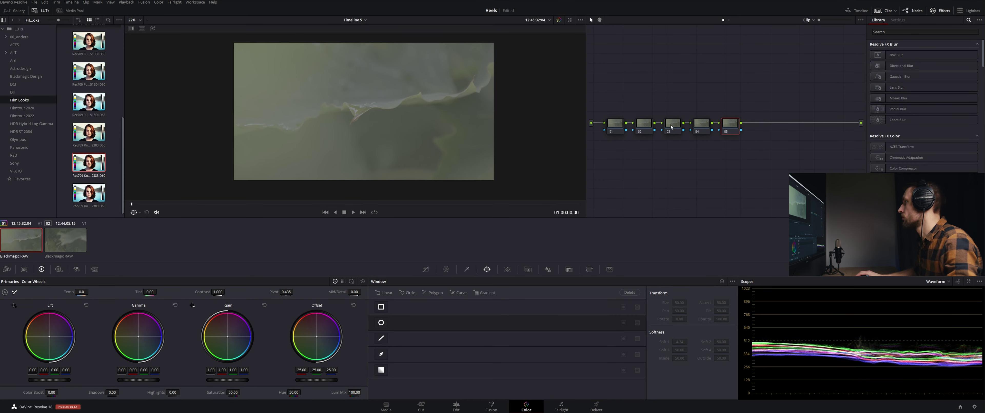
# Find the Color Space Transform effect by searching for "colo" and apply it to node 03.
pyautogui.click(672, 127)
pyautogui.click(907, 31)
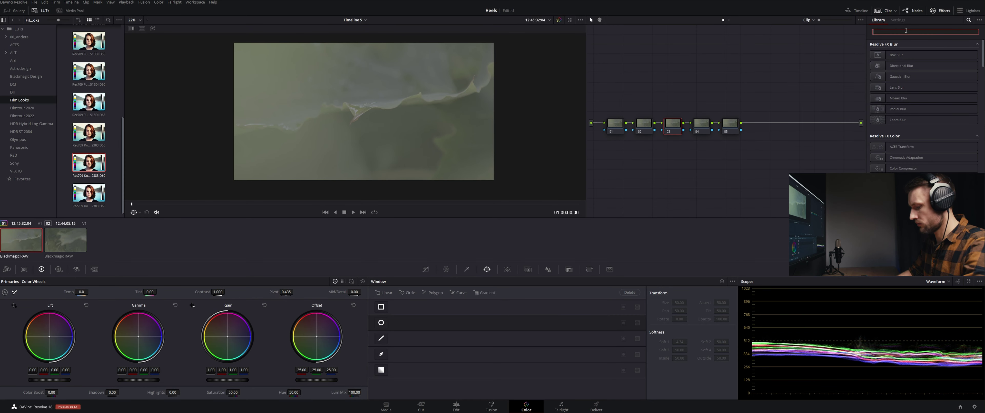
pyautogui.write('colo')
pyautogui.moveTo(906, 66); pyautogui.dragTo(673, 122)
# Set the transform's input color space to Blackmagic Design Wide Gamut Gen 4/5 and its input gamma to Blackmagic Design Film Gen 5.
pyautogui.click(933, 62)
pyautogui.scroll(-5, 945, 77)
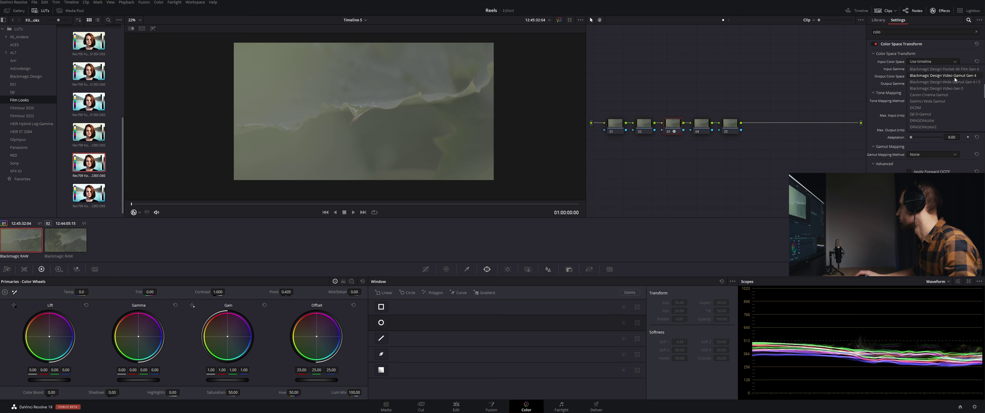
pyautogui.click(955, 81)
pyautogui.click(933, 69)
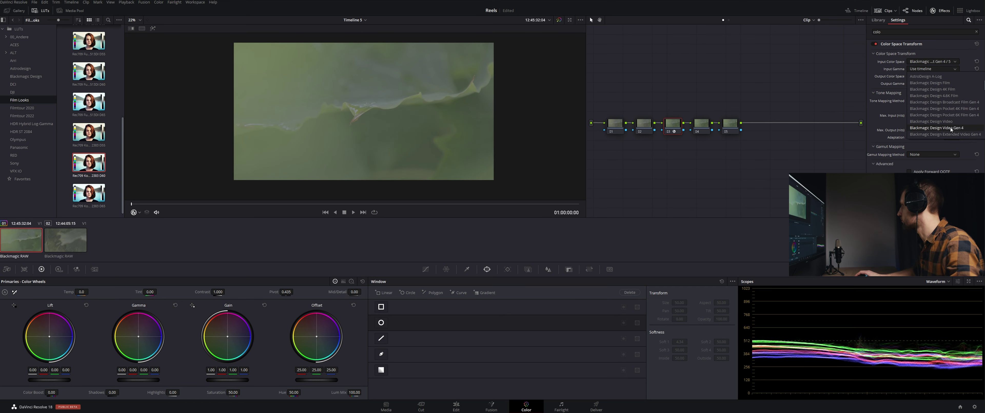
pyautogui.scroll(-3, 952, 127)
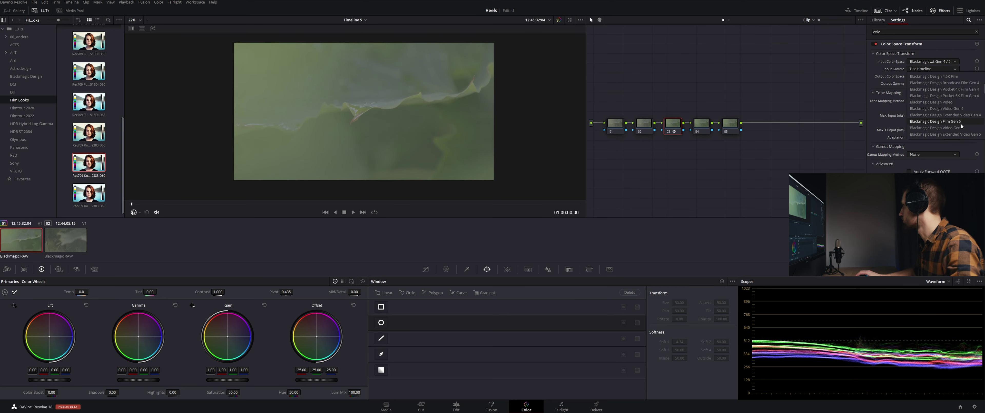
pyautogui.click(927, 127)
# Set the output gamma of the Color Space Transform to Cineon Film Log.
pyautogui.click(933, 83)
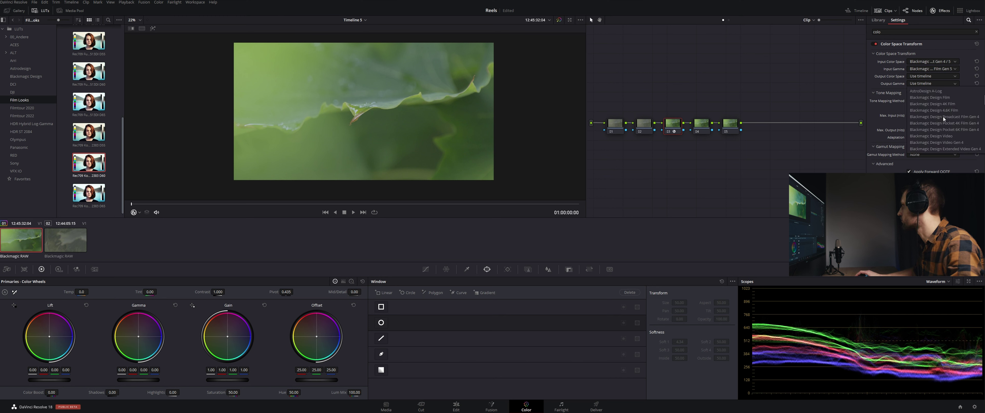
pyautogui.scroll(-5, 946, 124)
pyautogui.click(933, 137)
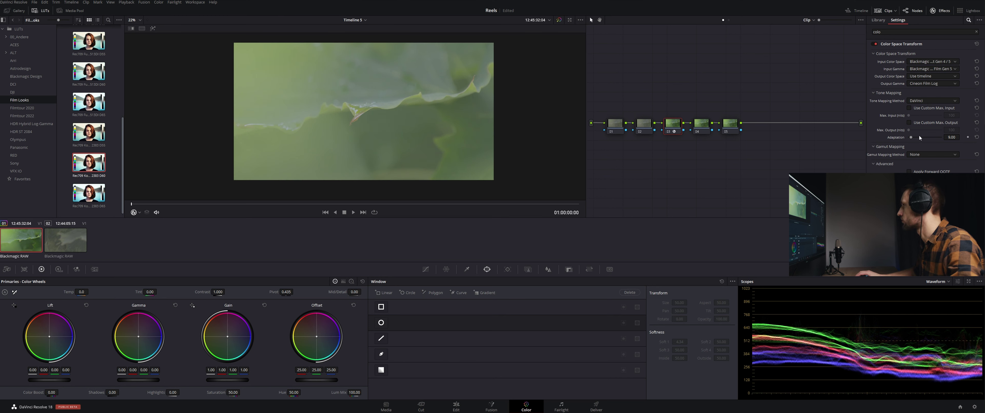
# Label the color space transform node "CST Kodak".
pyautogui.rightClick(671, 122)
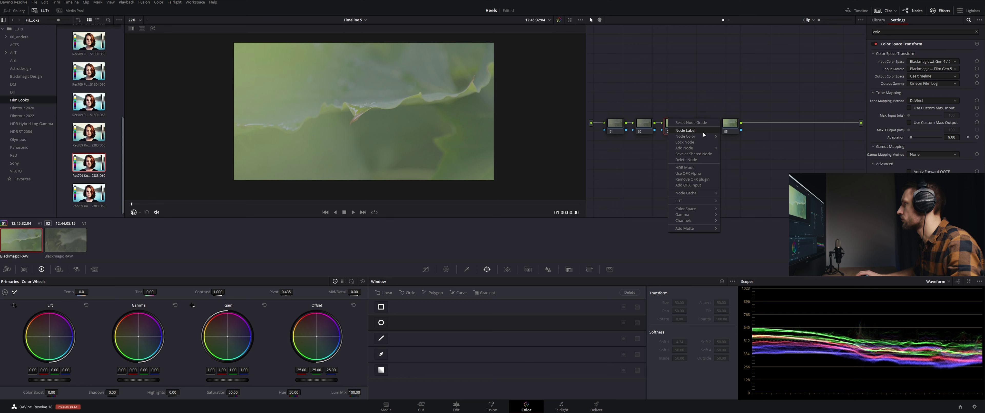
pyautogui.click(704, 133)
pyautogui.write('CST-Kodak')
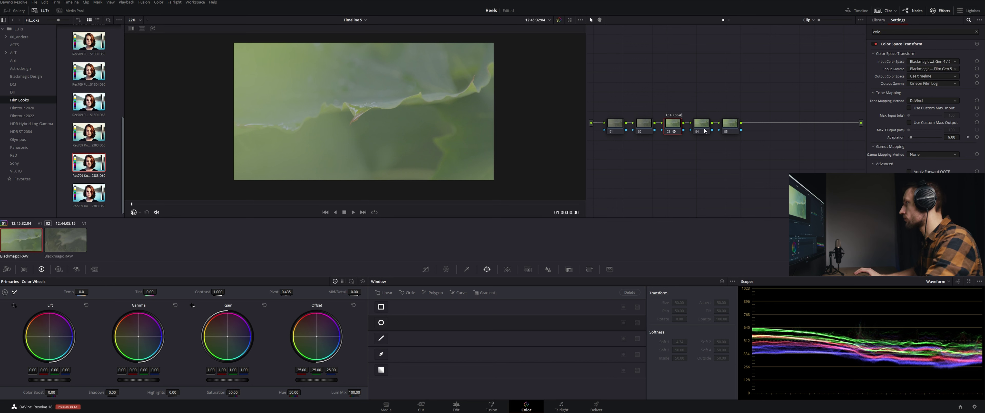
# Apply the Rec709 Kodak 2383 D60 film look LUT to node 04.
pyautogui.click(706, 126)
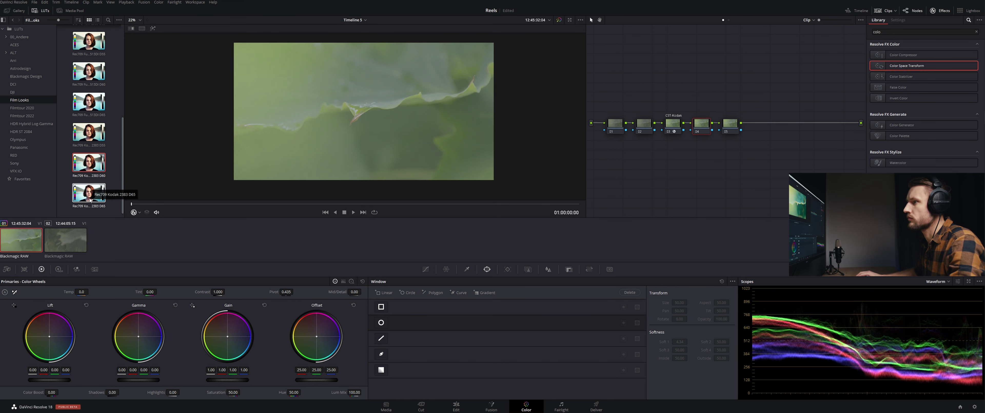
pyautogui.scroll(1, 90, 66)
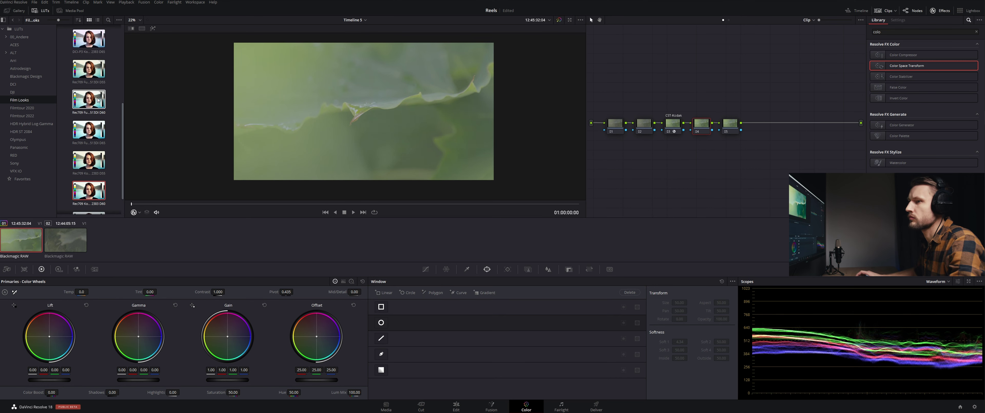
pyautogui.scroll(-1, 89, 187)
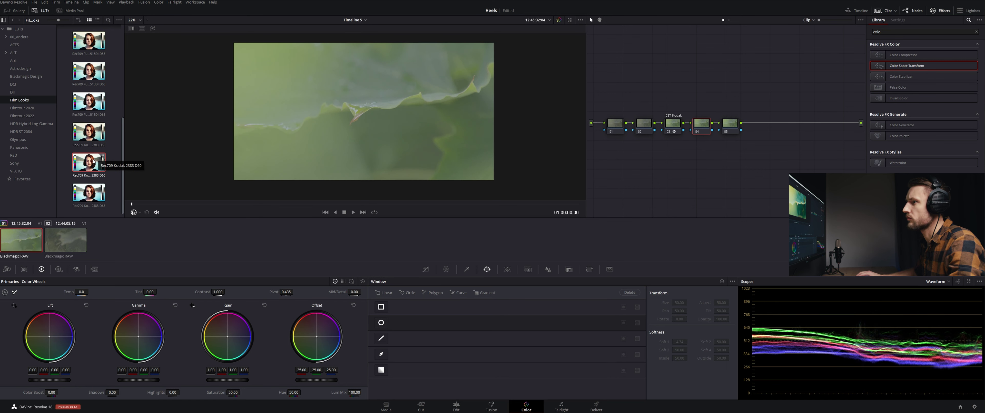
pyautogui.moveTo(90, 158); pyautogui.dragTo(702, 125)
# Label the node holding the Kodak 2383 LUT "D60 Kodak".
pyautogui.rightClick(702, 125)
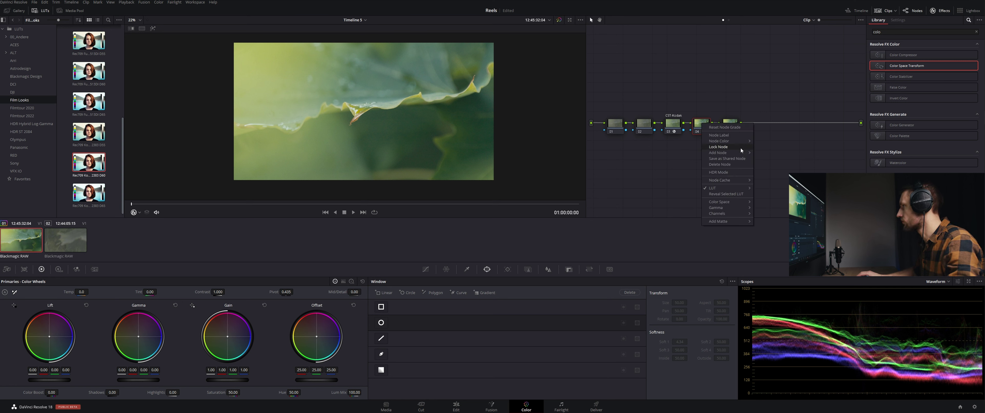
pyautogui.click(745, 136)
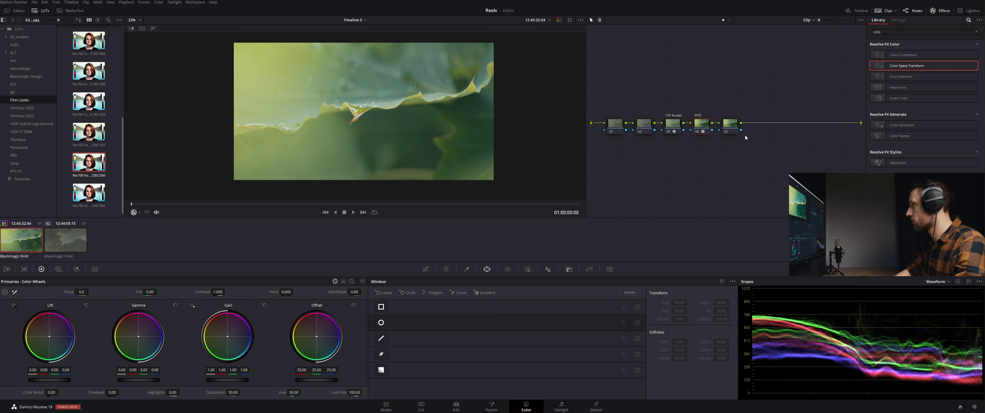
pyautogui.write('odak')
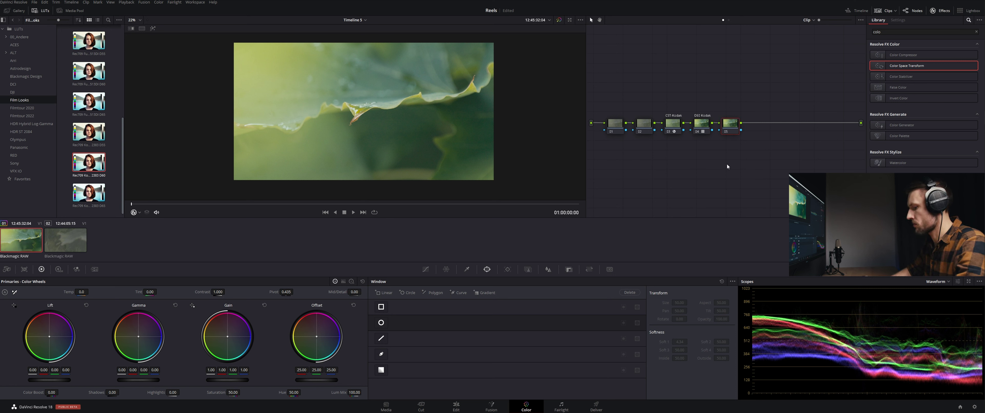
# Add a serial node after node 05, then make node 05 the active node again.
pyautogui.hotkey('alt', 's')
pyautogui.click(728, 128)
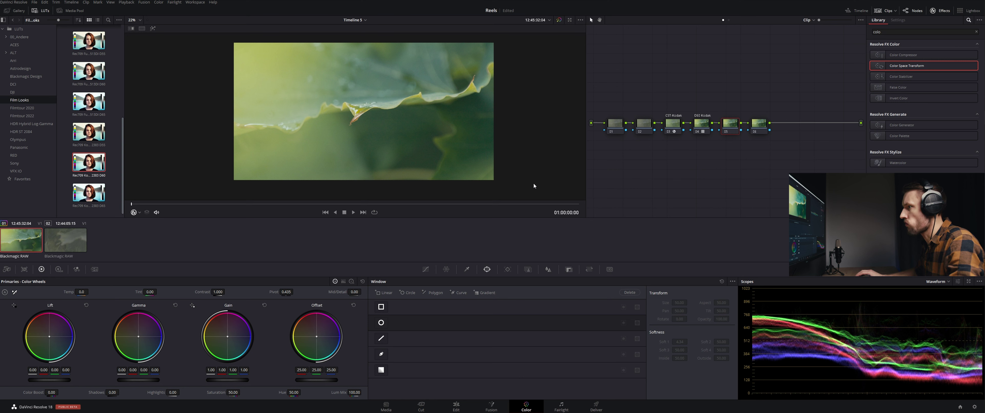
# Label the first node in the chain "NR".
pyautogui.click(615, 123)
pyautogui.rightClick(616, 123)
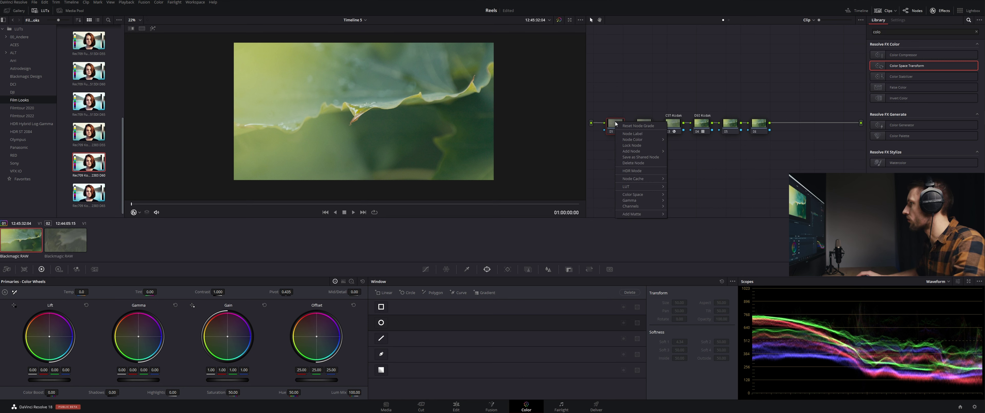
pyautogui.click(654, 134)
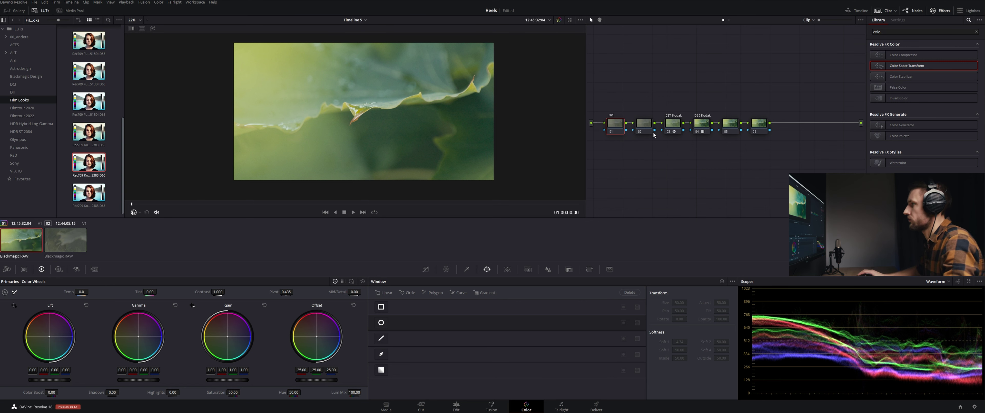
# Search the effects library for "noise" and apply Noise Reduction to the NR node.
pyautogui.scroll(2, 357, 139)
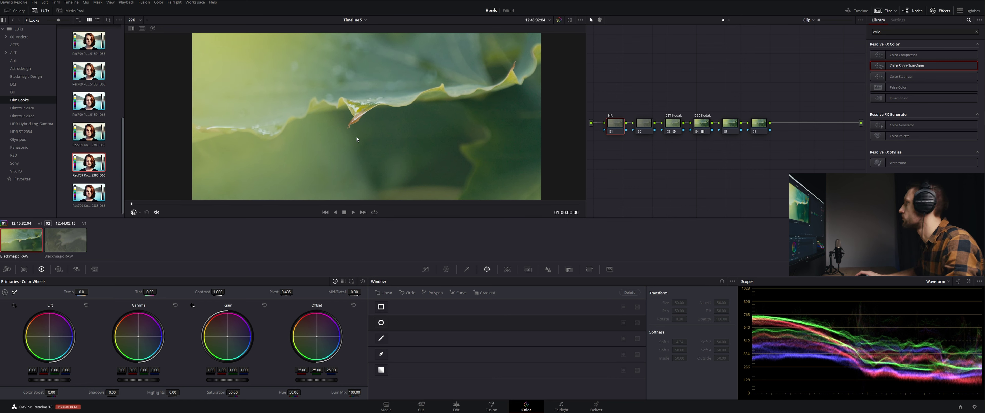
pyautogui.moveTo(891, 32); pyautogui.dragTo(779, 28)
pyautogui.write('noise')
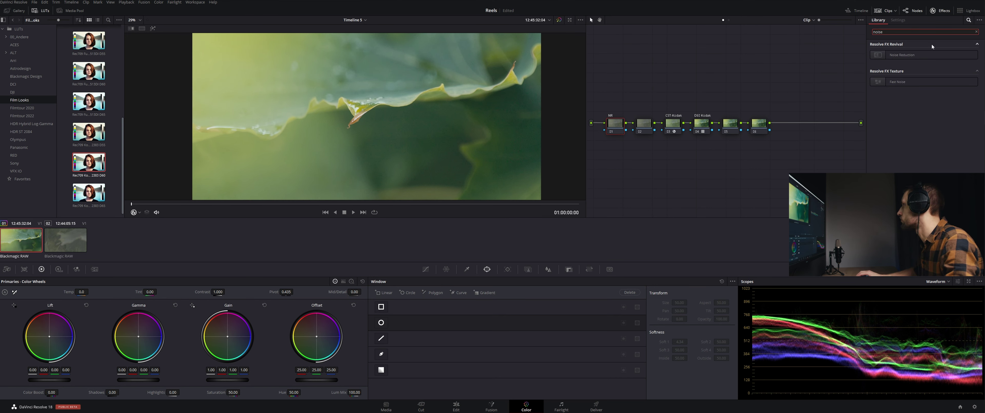
pyautogui.moveTo(925, 55); pyautogui.dragTo(613, 123)
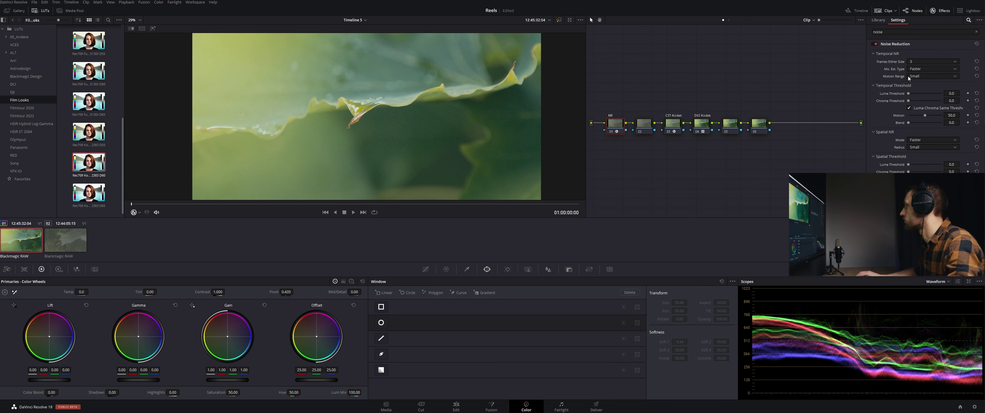
# Raise the linked temporal luma and chroma thresholds slightly and inspect the noise reduction along the leaf edge.
pyautogui.moveTo(961, 93)
pyautogui.mouseDown()
pyautogui.moveTo(971, 94)
pyautogui.moveTo(950, 100)
pyautogui.mouseUp()
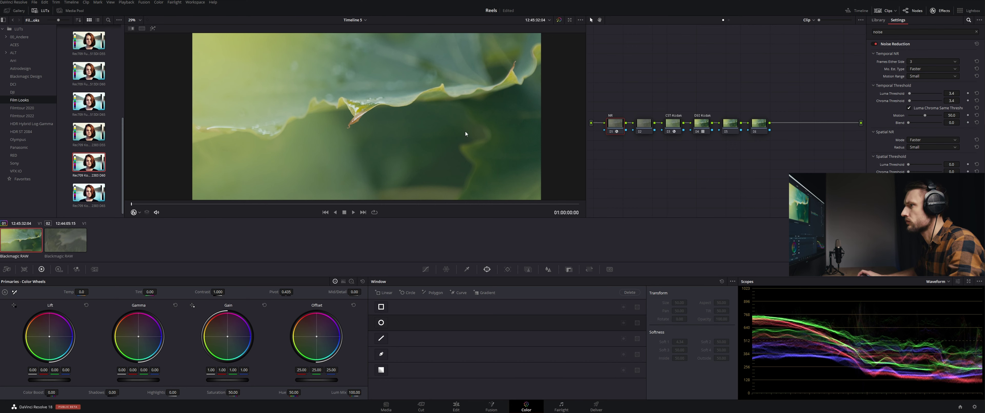
pyautogui.scroll(3, 340, 141)
pyautogui.scroll(-4, 340, 141)
pyautogui.scroll(4, 340, 141)
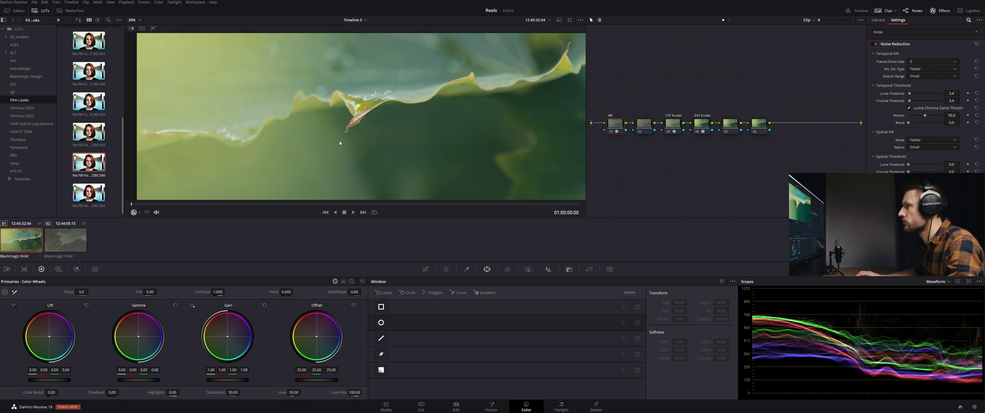
pyautogui.scroll(2, 339, 141)
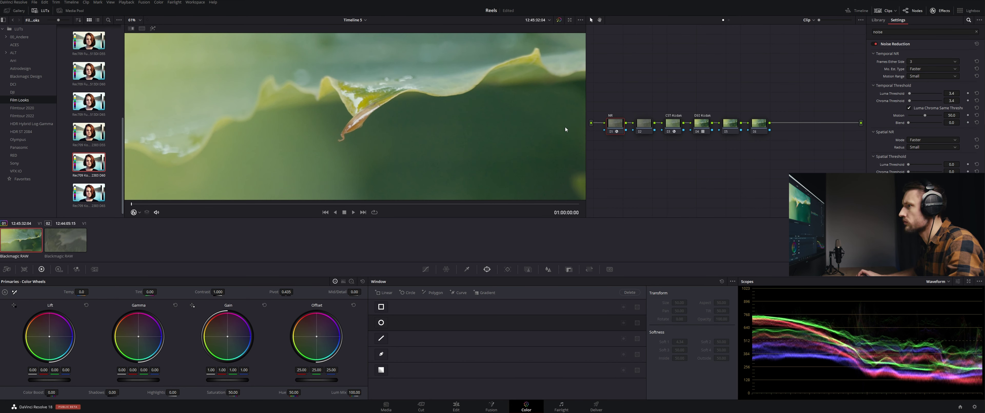
pyautogui.scroll(-4, 433, 111)
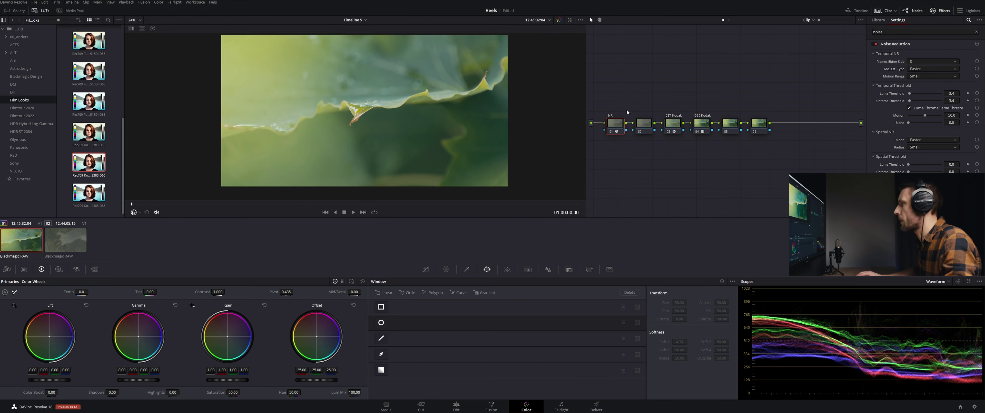
# Shape a gentle S-curve on node 02 with three custom curve points, lowering the shadows and slightly lifting the highlights.
pyautogui.click(641, 132)
pyautogui.click(644, 122)
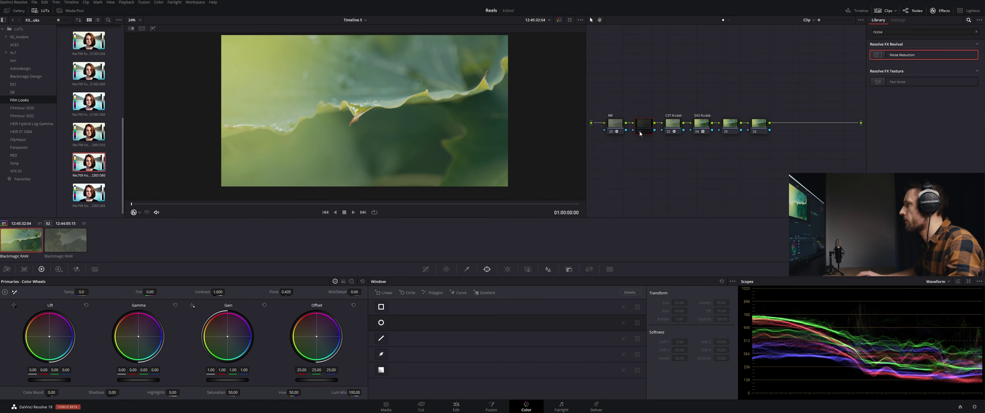
pyautogui.click(425, 269)
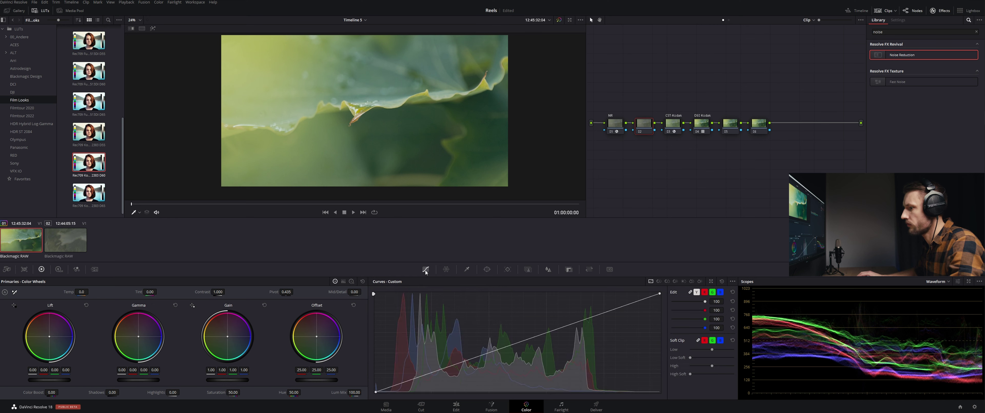
pyautogui.moveTo(419, 377); pyautogui.dragTo(419, 378)
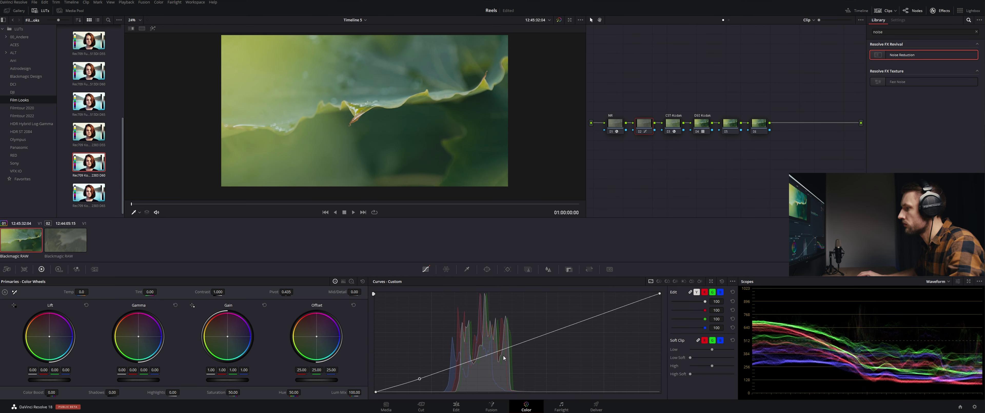
pyautogui.moveTo(508, 348); pyautogui.dragTo(507, 346)
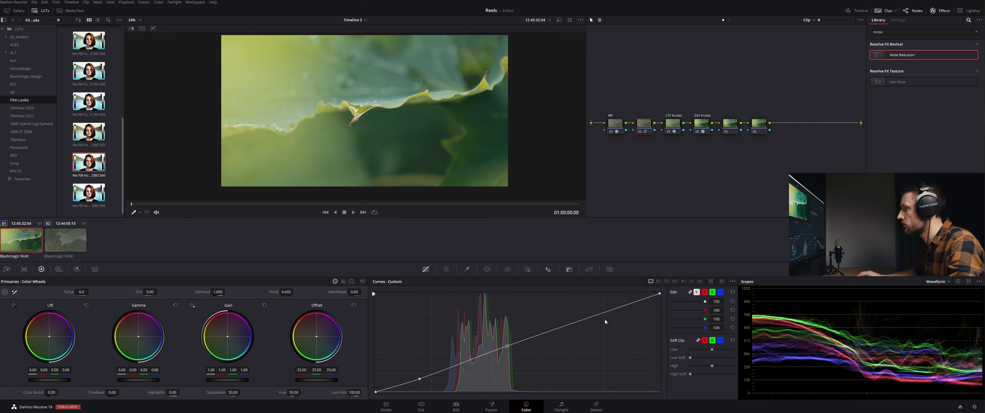
pyautogui.moveTo(605, 313); pyautogui.dragTo(604, 312)
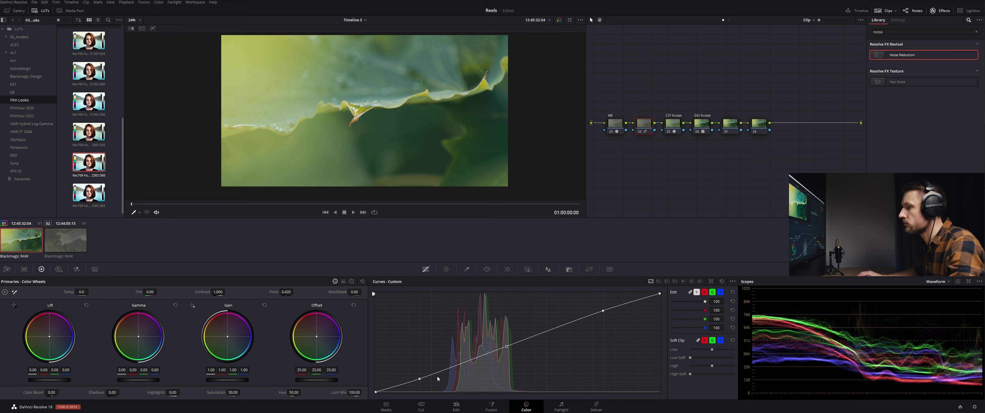
pyautogui.moveTo(419, 381); pyautogui.dragTo(420, 382)
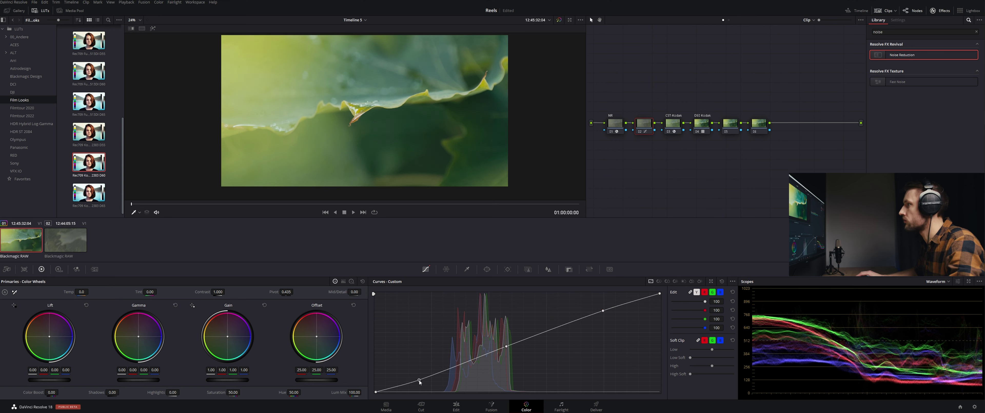
# Move CST Kodak and the nodes following it to make room, and insert a new node between node 02 and CST Kodak.
pyautogui.moveTo(673, 151); pyautogui.dragTo(810, 90)
pyautogui.moveTo(759, 126); pyautogui.dragTo(790, 128)
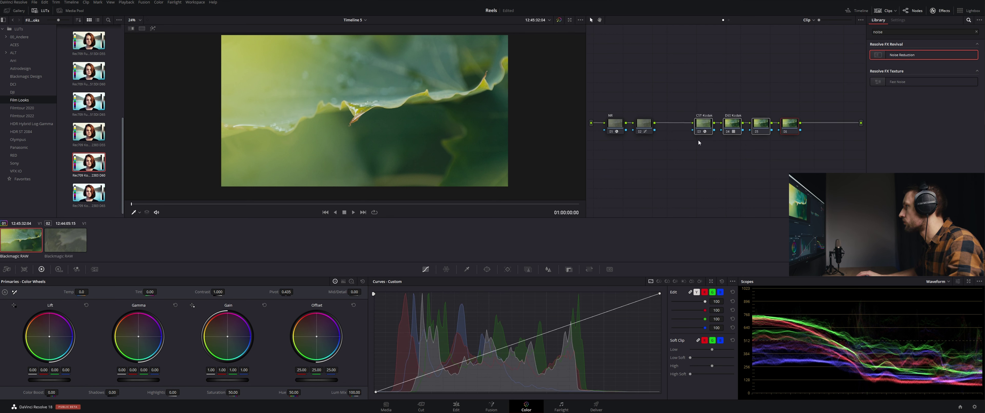
pyautogui.click(642, 126)
pyautogui.rightClick(666, 129)
pyautogui.moveTo(719, 138)
pyautogui.click(759, 138)
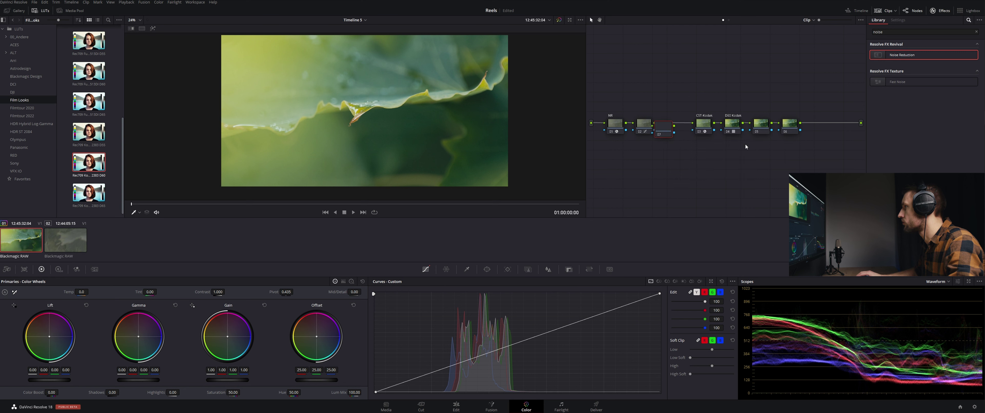
pyautogui.moveTo(682, 128); pyautogui.dragTo(694, 126)
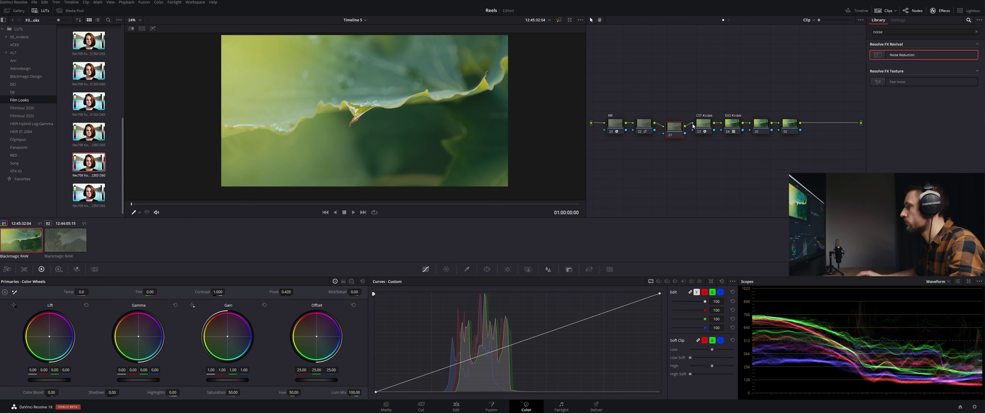
# Label the newly inserted node "SAT/CON".
pyautogui.rightClick(674, 131)
pyautogui.press('Escape')
pyautogui.write('CON')
pyautogui.press('Return')
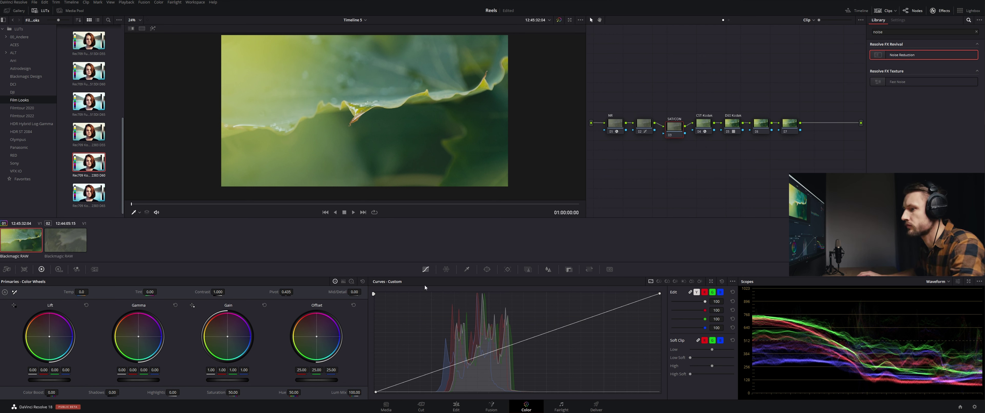
# Raise the SAT/CON node's saturation to about 58 and its contrast to about 1.16.
pyautogui.moveTo(233, 392)
pyautogui.mouseDown()
pyautogui.moveTo(220, 391)
pyautogui.moveTo(237, 392)
pyautogui.mouseUp()
pyautogui.moveTo(226, 291)
pyautogui.mouseDown()
pyautogui.moveTo(237, 291)
pyautogui.moveTo(226, 291)
pyautogui.mouseUp()
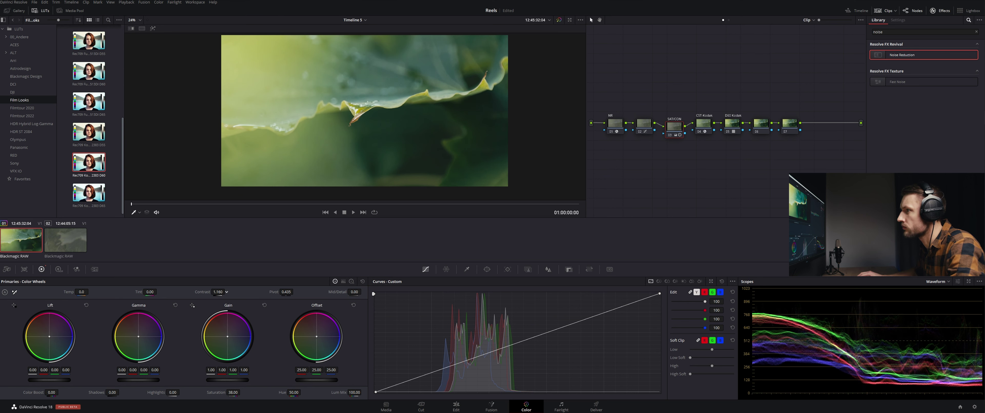
# Fine-tune the SAT/CON node to a saturation of about 60 and a contrast of about 1.19, comparing the node on and off.
pyautogui.moveTo(234, 393); pyautogui.dragTo(231, 392)
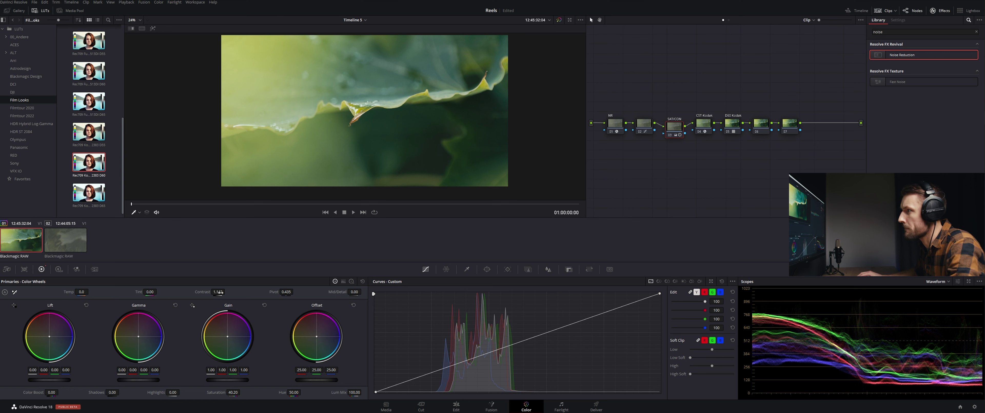
pyautogui.moveTo(226, 291); pyautogui.dragTo(227, 291)
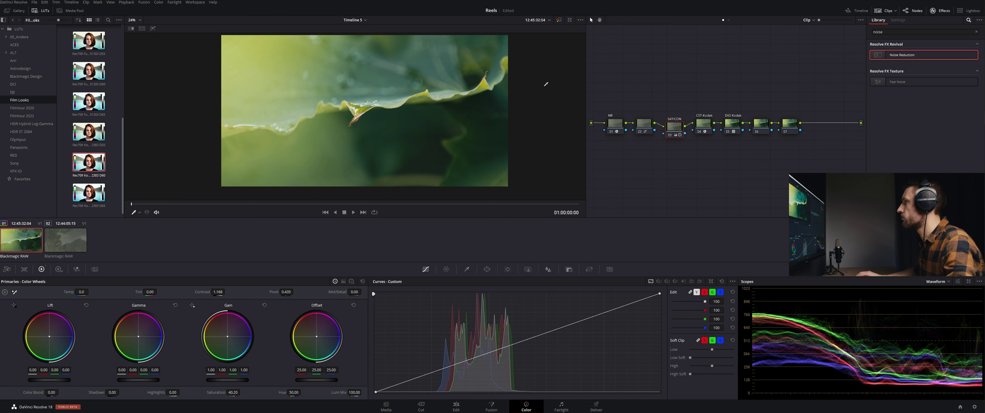
pyautogui.click(671, 134)
pyautogui.click(670, 134)
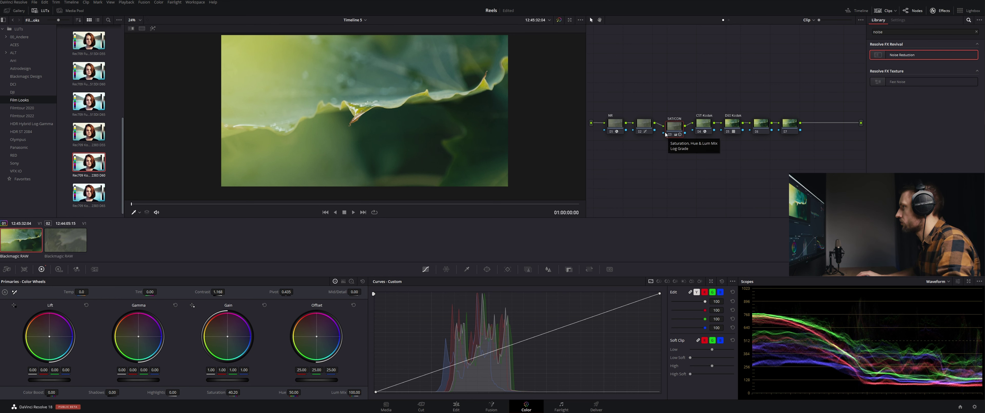
pyautogui.click(640, 128)
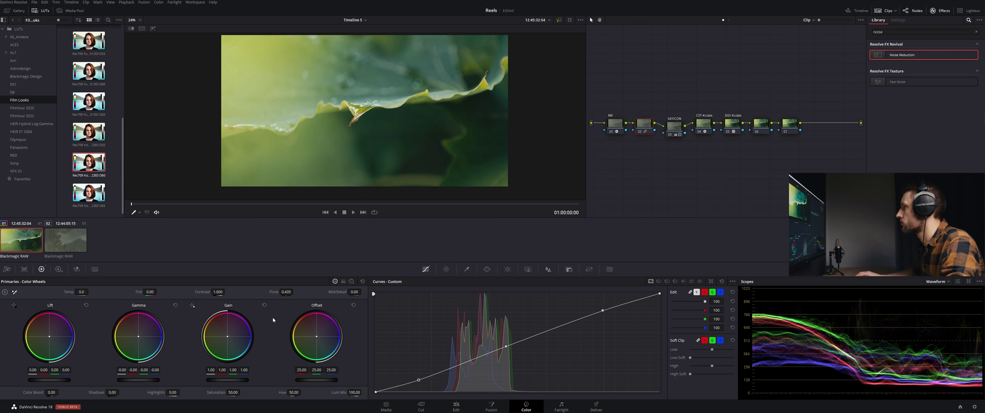
# Add a gradient window to node 06, pointing it upward and centring it in the dark area just below the leaf edge.
pyautogui.click(767, 128)
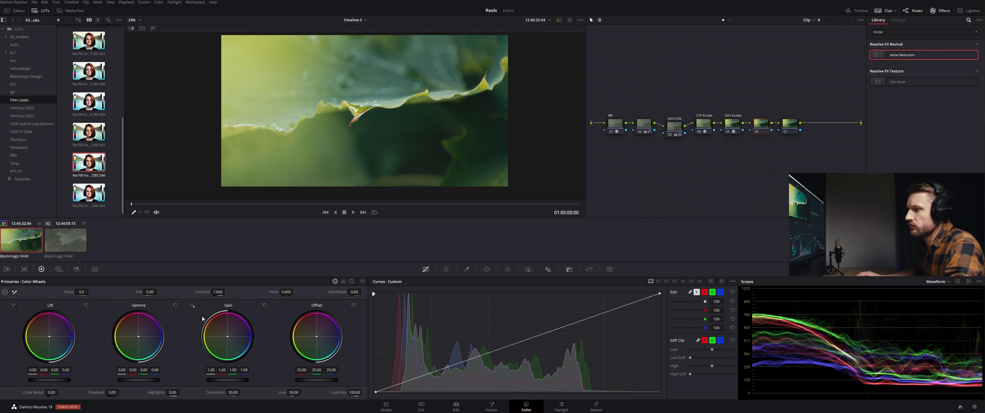
pyautogui.click(486, 269)
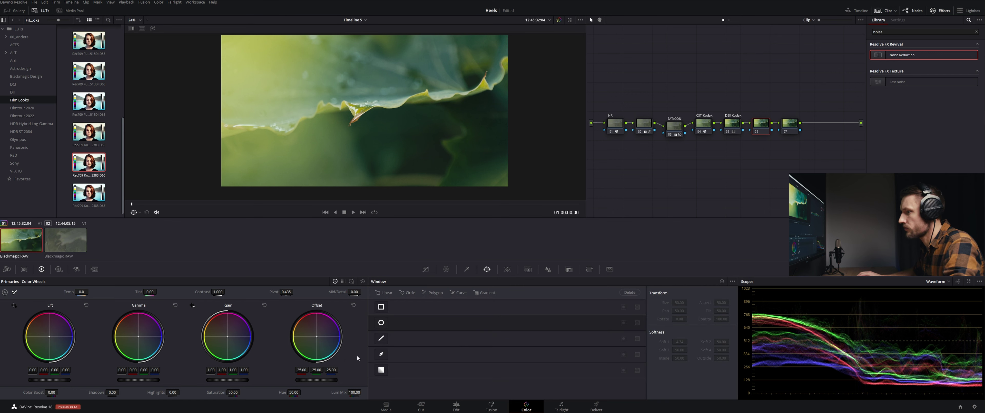
pyautogui.click(381, 368)
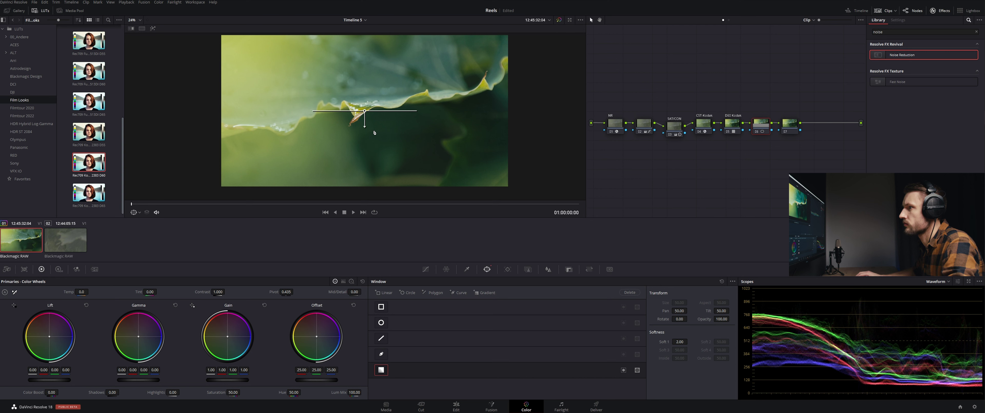
pyautogui.moveTo(365, 127); pyautogui.dragTo(358, 46)
pyautogui.moveTo(364, 110); pyautogui.dragTo(400, 133)
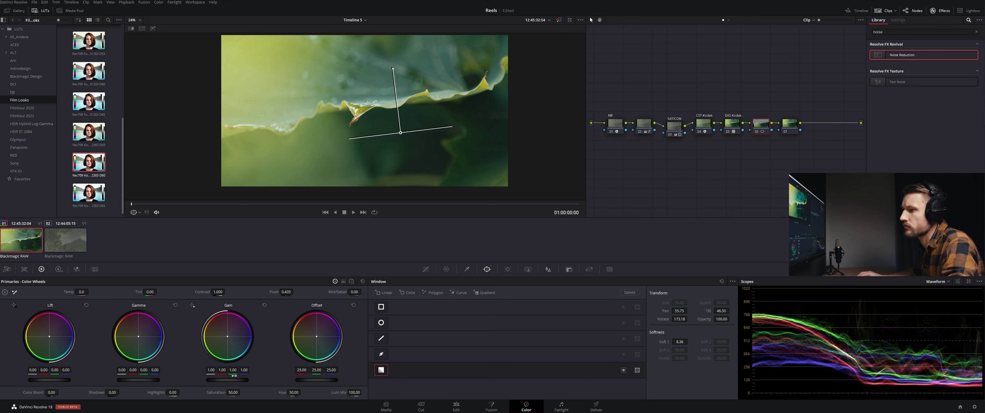
# Lower node 06's gain to 0.83 and shift the gradient window slightly down and right, with softness of about 10.65.
pyautogui.moveTo(227, 379); pyautogui.dragTo(210, 379)
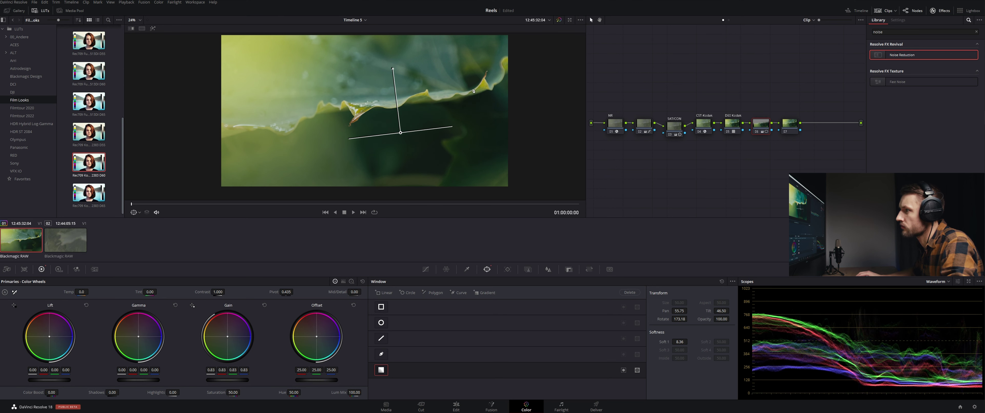
pyautogui.moveTo(402, 133); pyautogui.dragTo(408, 139)
pyautogui.moveTo(393, 69); pyautogui.dragTo(387, 61)
pyautogui.moveTo(413, 142); pyautogui.dragTo(418, 146)
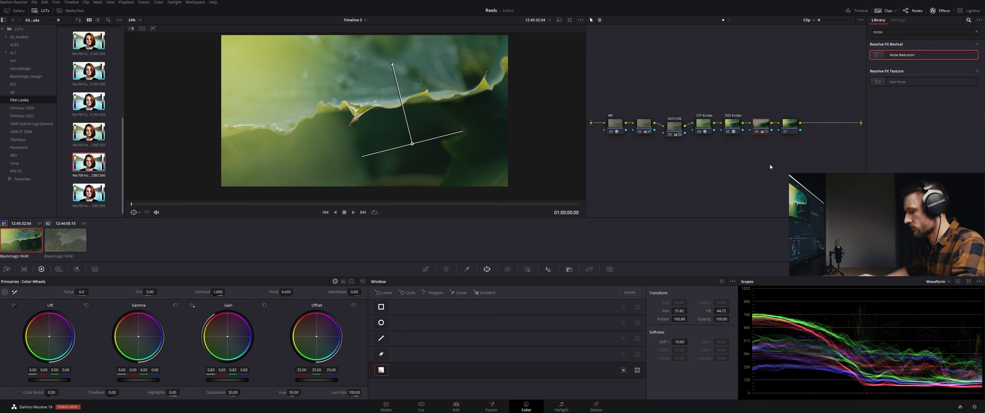
# Add a layer node beneath node 06, move the final node clear of the mixer, and compare node 06 on and off.
pyautogui.hotkey('alt', 'l')
pyautogui.click(808, 128)
pyautogui.moveTo(809, 128); pyautogui.dragTo(828, 144)
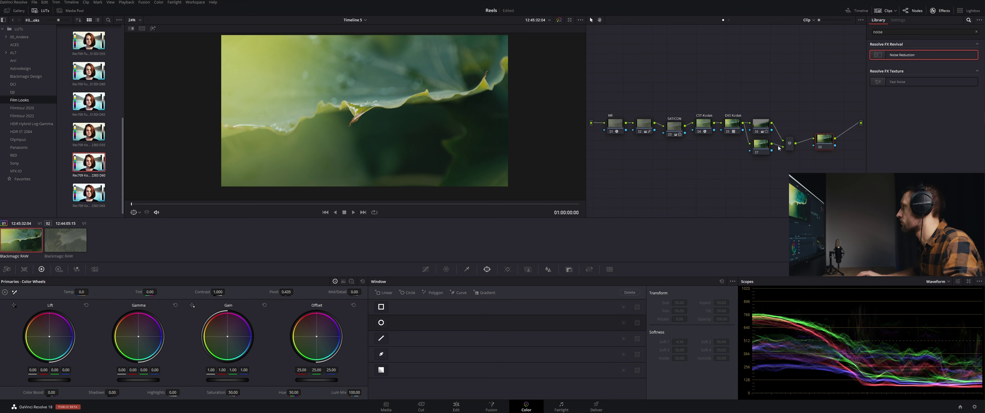
pyautogui.click(759, 133)
pyautogui.click(760, 133)
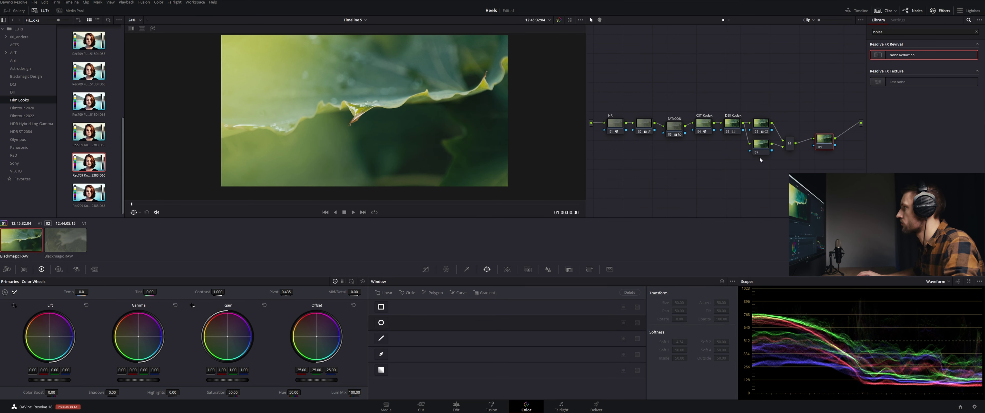
# Rearrange the two branch nodes, the mixer and the final node into a tidy, evenly spaced layout.
pyautogui.moveTo(824, 145); pyautogui.dragTo(818, 150)
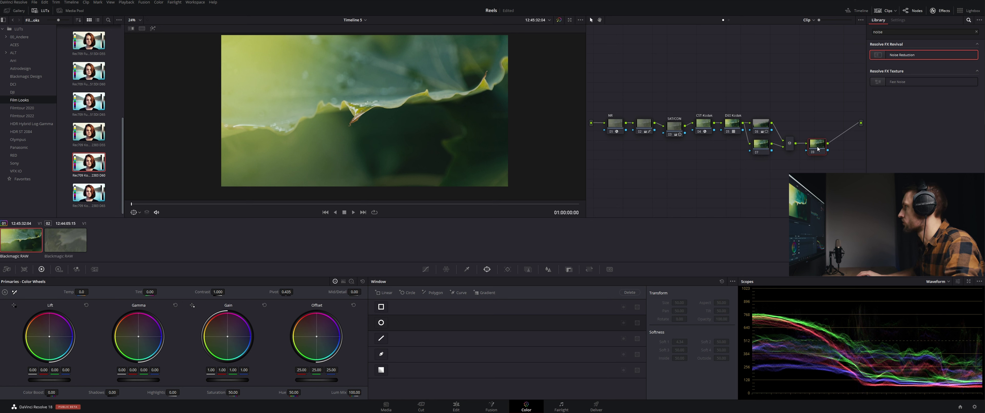
pyautogui.moveTo(764, 125); pyautogui.dragTo(770, 113)
pyautogui.click(792, 156)
pyautogui.moveTo(820, 146); pyautogui.dragTo(825, 132)
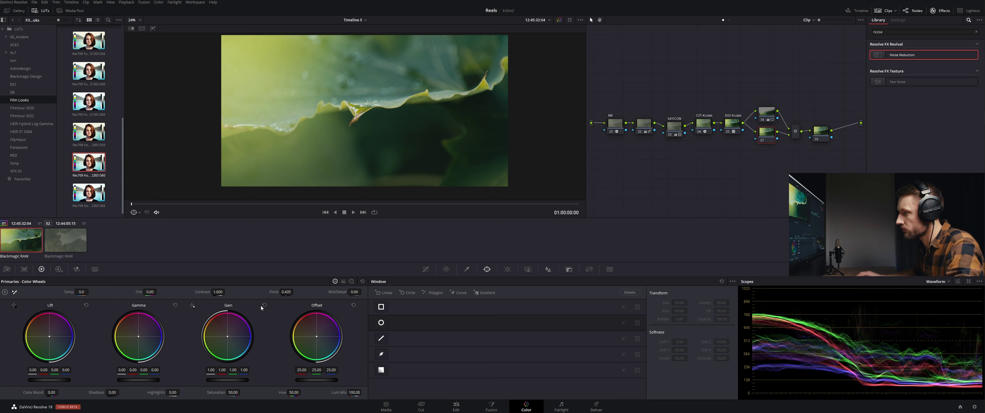
# Add a circular window to node 07 and stretch it into a narrow diagonal beam from the image's upper-left corner to the leaf edge.
pyautogui.click(382, 321)
pyautogui.moveTo(312, 112); pyautogui.dragTo(270, 115)
pyautogui.moveTo(366, 66); pyautogui.dragTo(316, 95)
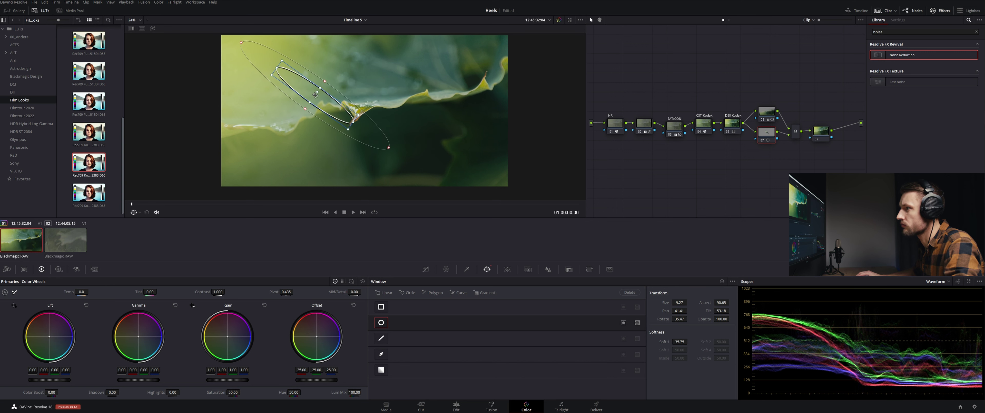
pyautogui.moveTo(352, 122); pyautogui.dragTo(387, 135)
pyautogui.moveTo(324, 88); pyautogui.dragTo(267, 64)
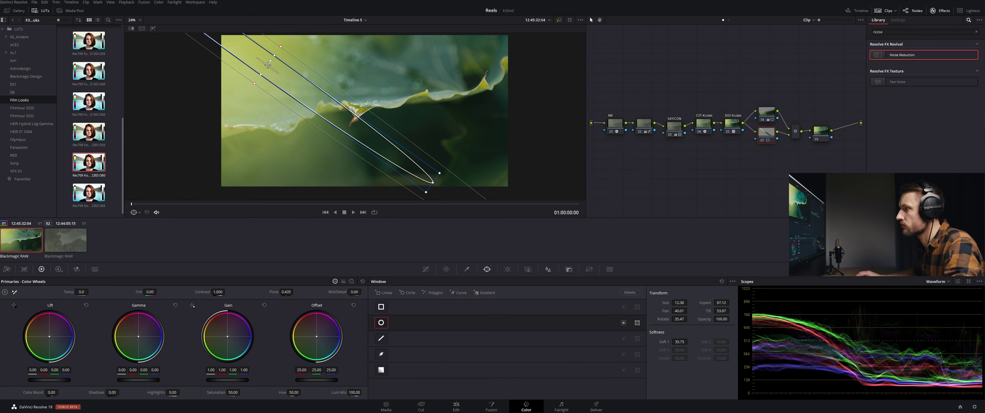
pyautogui.moveTo(434, 186); pyautogui.dragTo(344, 121)
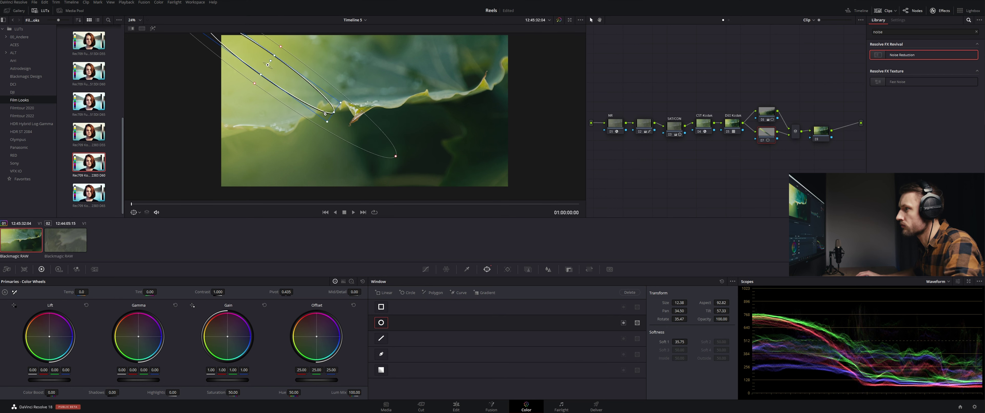
pyautogui.moveTo(269, 66); pyautogui.dragTo(278, 67)
# Brighten node 07 with offset at 27.60 and gain at 1.20, moving its beam-shaped window closer to the leaf tip.
pyautogui.moveTo(317, 379); pyautogui.dragTo(324, 379)
pyautogui.moveTo(317, 379); pyautogui.dragTo(328, 379)
pyautogui.moveTo(264, 80); pyautogui.dragTo(284, 93)
pyautogui.moveTo(218, 380); pyautogui.dragTo(230, 380)
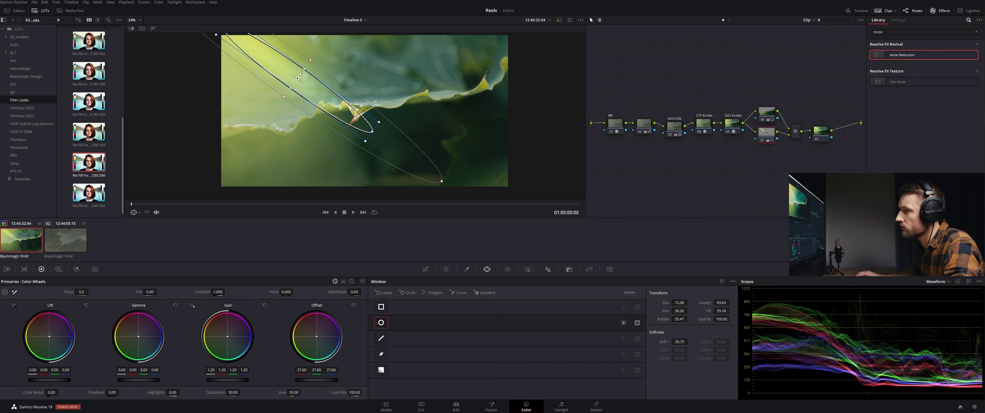
# Widen node 07's circular window to a size of about 20 and raise the node's contrast to about 1.17.
pyautogui.moveTo(299, 77); pyautogui.dragTo(310, 65)
pyautogui.moveTo(374, 135); pyautogui.dragTo(381, 140)
pyautogui.moveTo(218, 291); pyautogui.dragTo(226, 291)
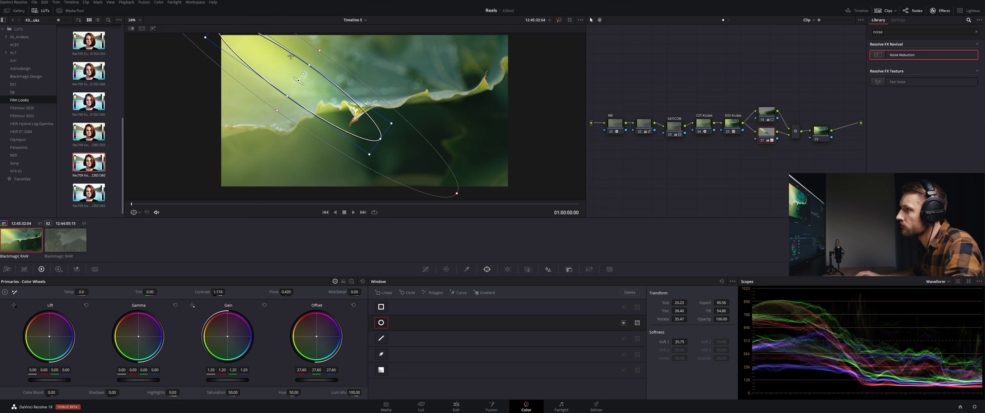
pyautogui.moveTo(299, 79); pyautogui.dragTo(305, 81)
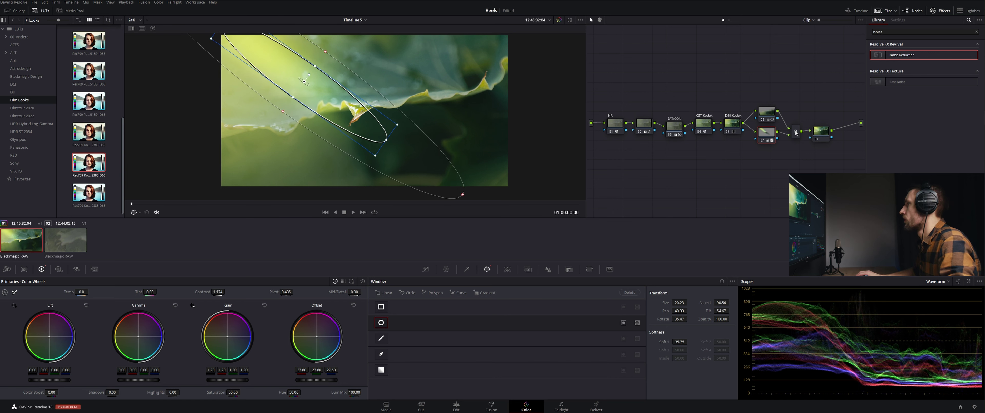
# Compare node 07 on and off, check node 06's gradient, and shift node 07's circular window further down toward the leaf tip.
pyautogui.click(763, 141)
pyautogui.click(762, 141)
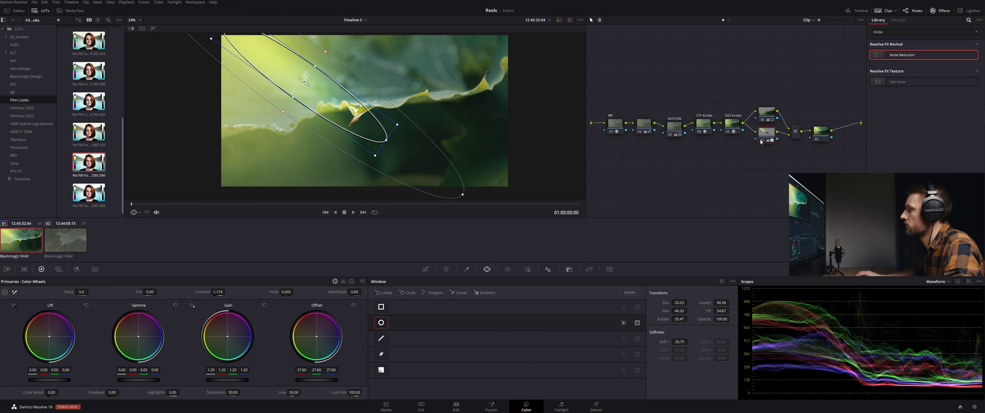
pyautogui.click(766, 112)
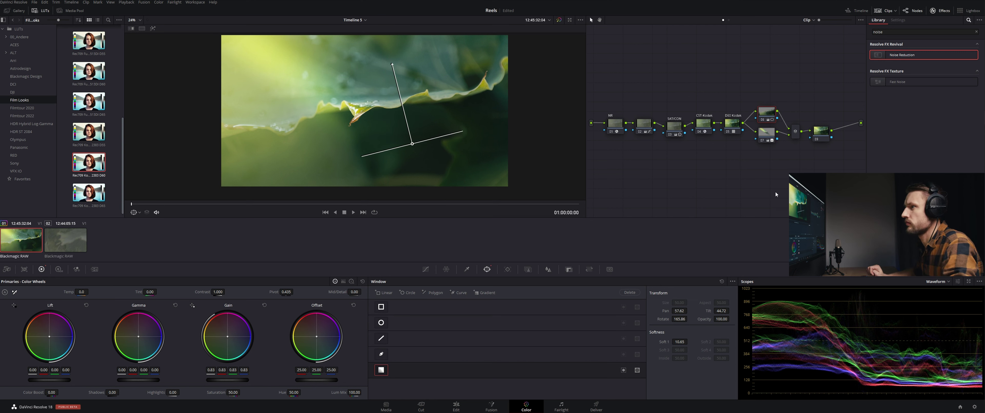
pyautogui.click(768, 134)
pyautogui.moveTo(303, 81); pyautogui.dragTo(328, 104)
pyautogui.click(796, 131)
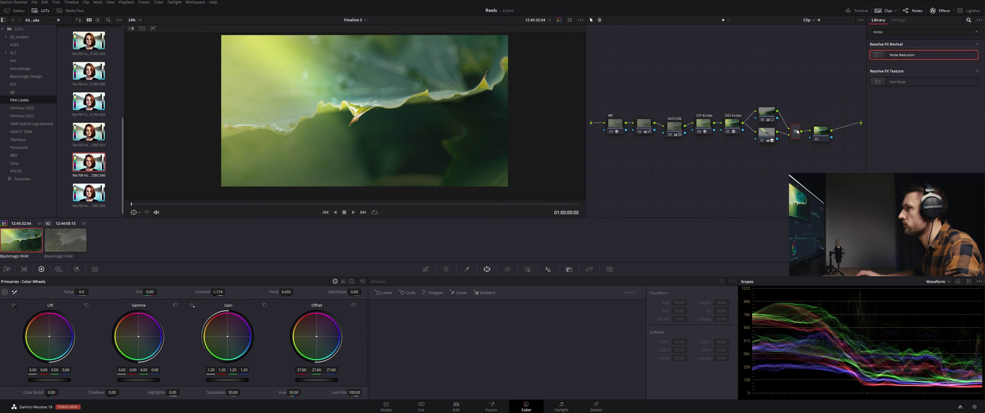
# Label the final node "Grain", search the effects for "grain", and apply Film Grain to that node.
pyautogui.click(831, 130)
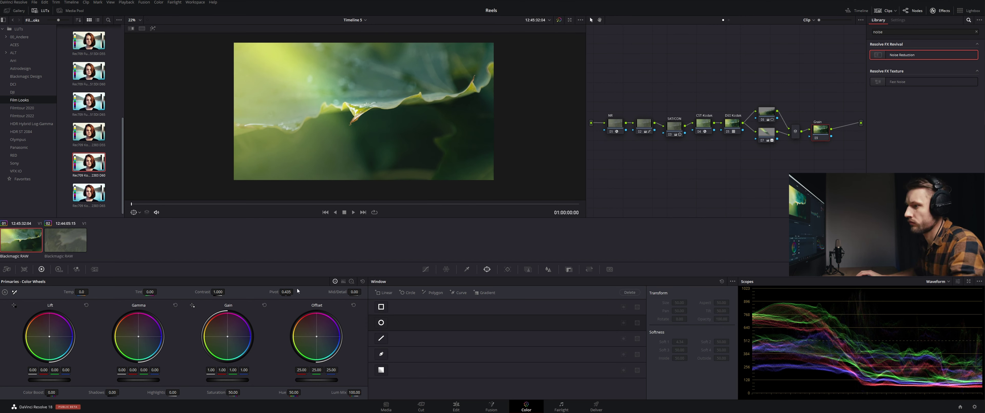
pyautogui.doubleClick(888, 32)
pyautogui.write('grain')
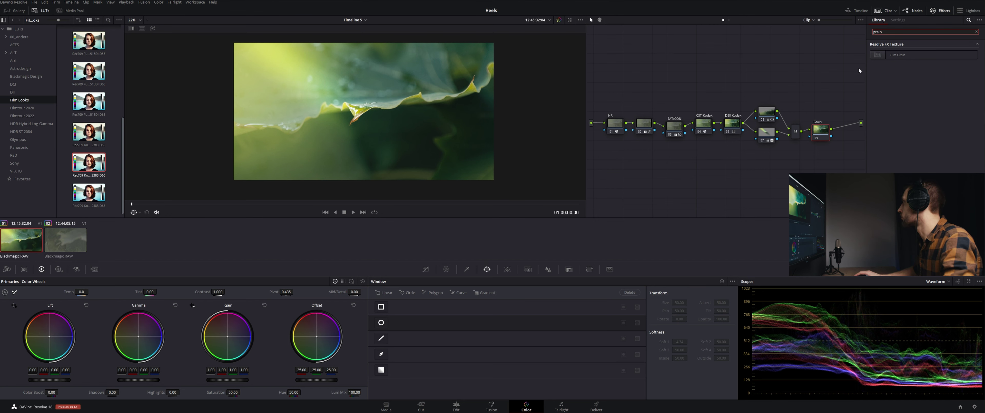
pyautogui.moveTo(897, 55); pyautogui.dragTo(812, 137)
# Inspect the Film Grain up close, switch it to the 35mm preset, and compare the Grain node on and off.
pyautogui.scroll(6, 359, 117)
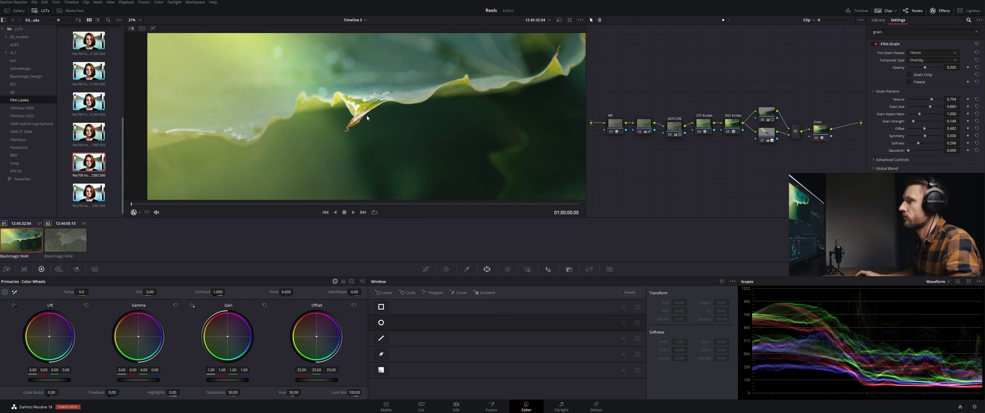
pyautogui.scroll(2, 497, 134)
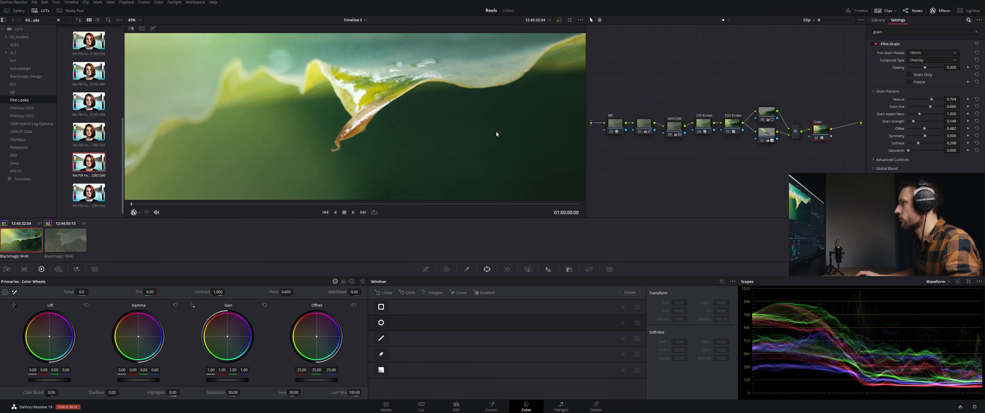
pyautogui.hotkey('ctrl', 'd')
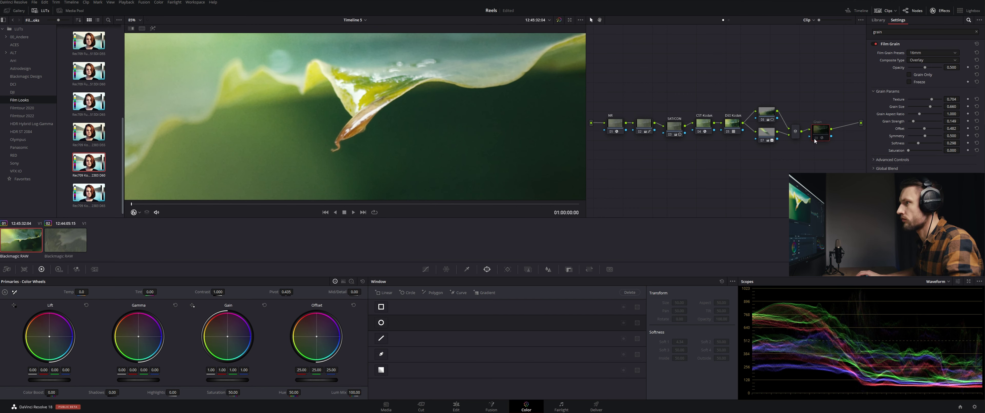
pyautogui.hotkey('ctrl', 'd')
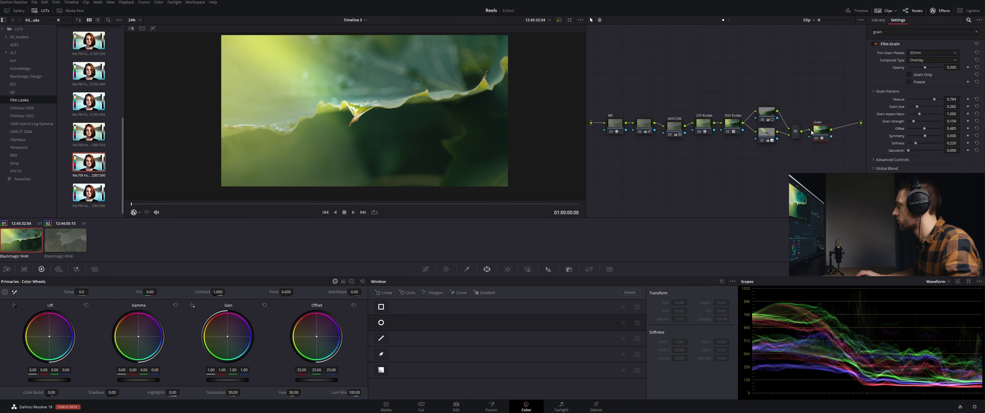
pyautogui.hotkey('ctrl', 'd')
pyautogui.hotkey('ctrl', 'd')
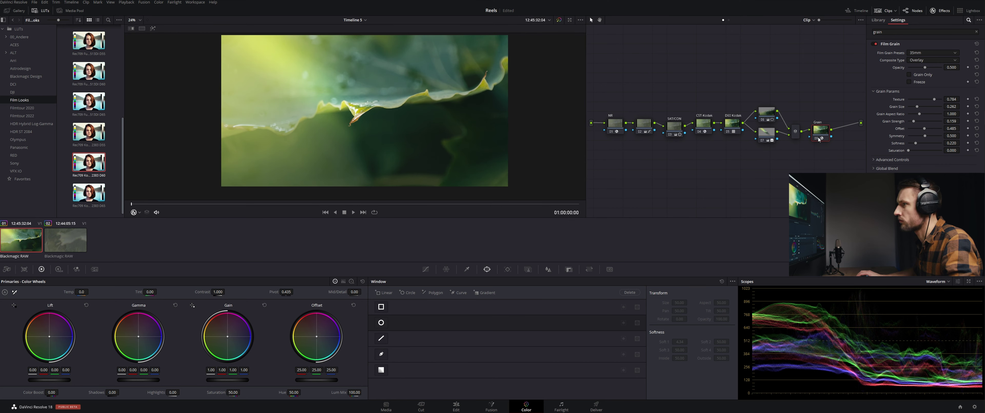
# Lower the Film Grain opacity to about 0.43 and compare the grain on and off at close range.
pyautogui.moveTo(930, 68); pyautogui.dragTo(923, 69)
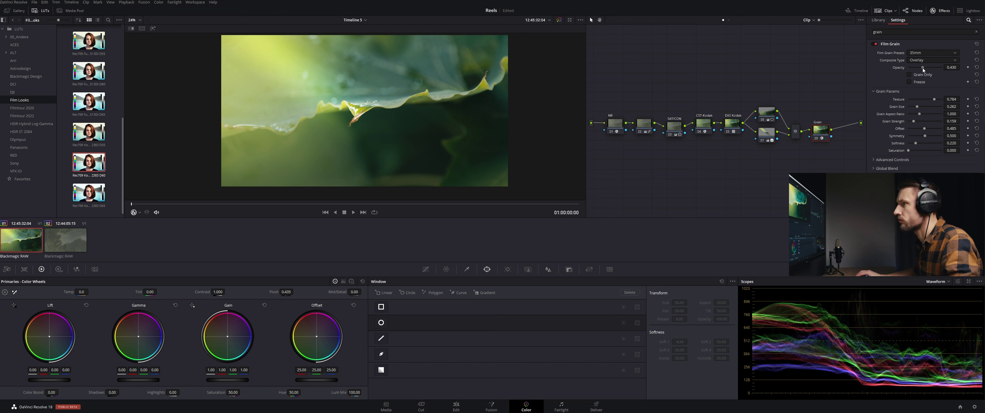
pyautogui.scroll(5, 495, 137)
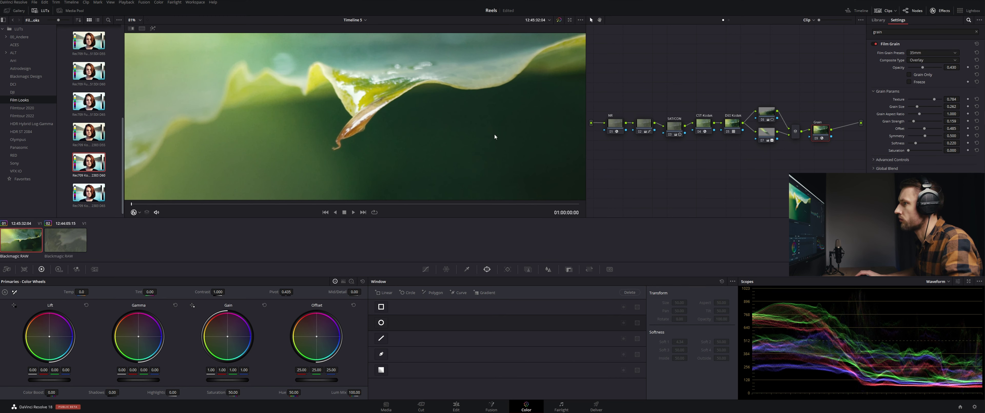
pyautogui.click(816, 139)
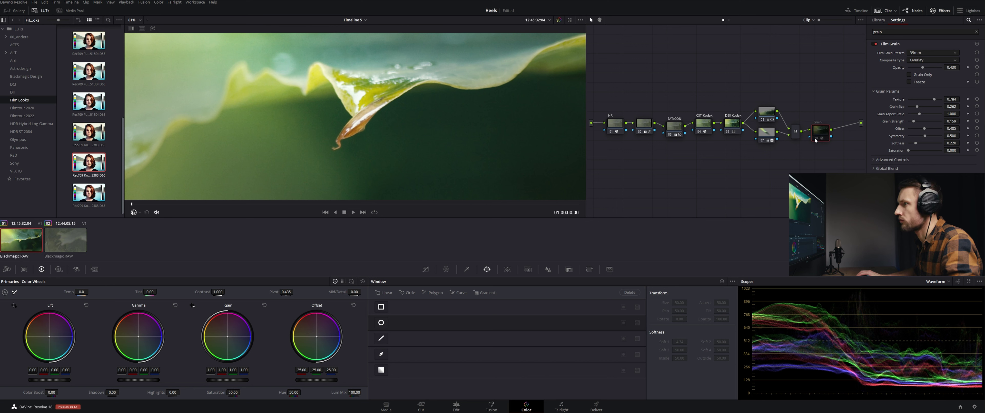
pyautogui.click(816, 138)
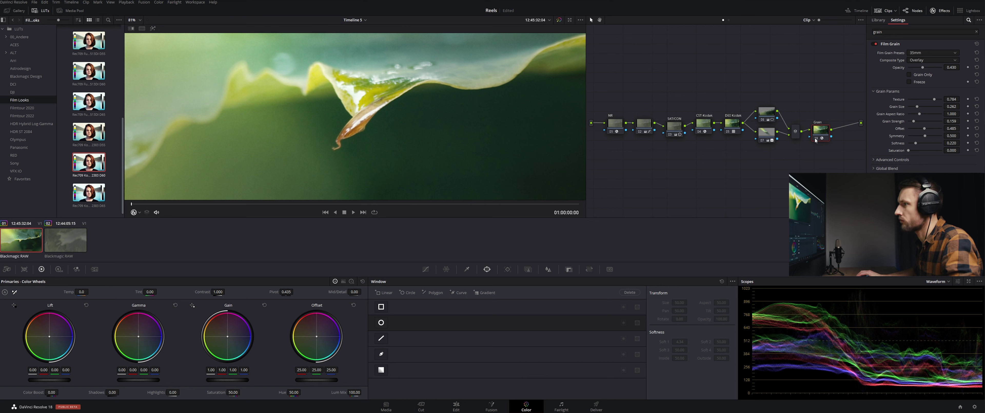
pyautogui.scroll(-2, 472, 109)
pyautogui.scroll(2, 472, 109)
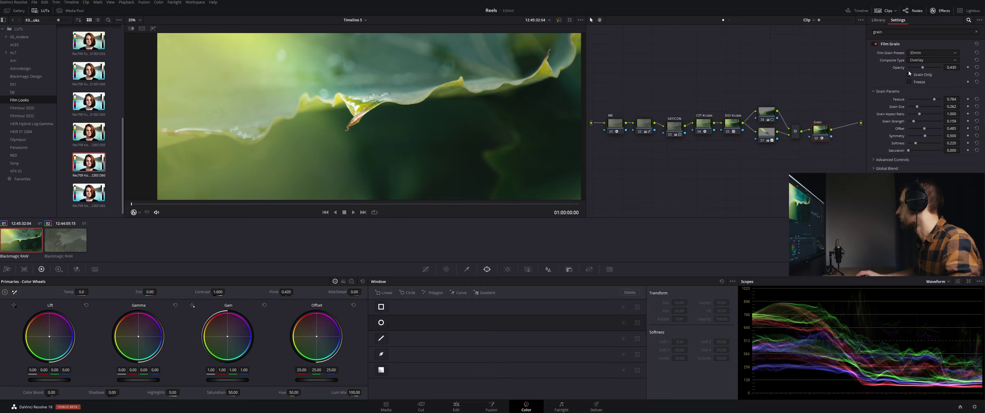